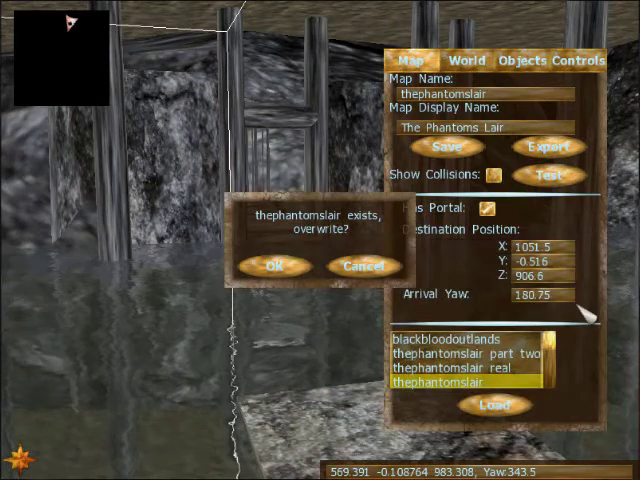
Cancel the 'thephantomslair exists, overwrite?' prompt, keeping the map settings open with portal enabled
{"action": "left_click", "coordinate": [365, 266]}
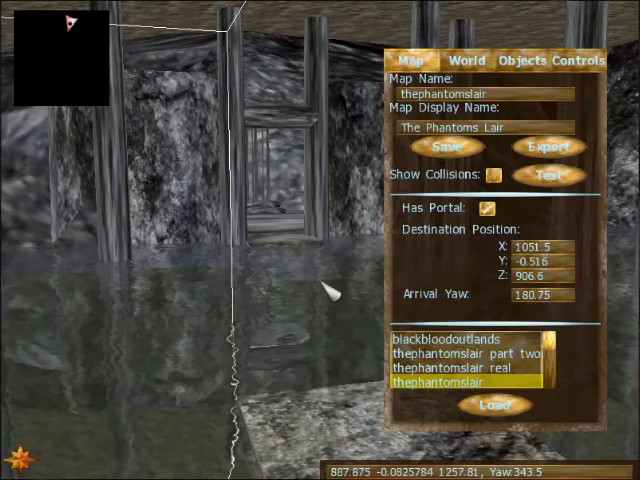
{"action": "key", "text": "Up"}
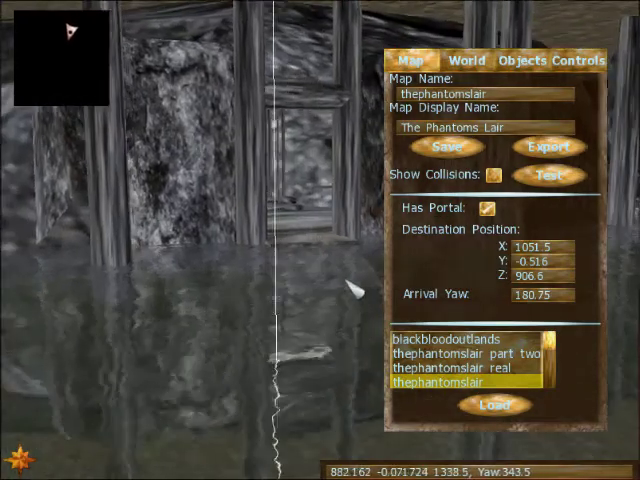
{"action": "key", "text": "Left"}
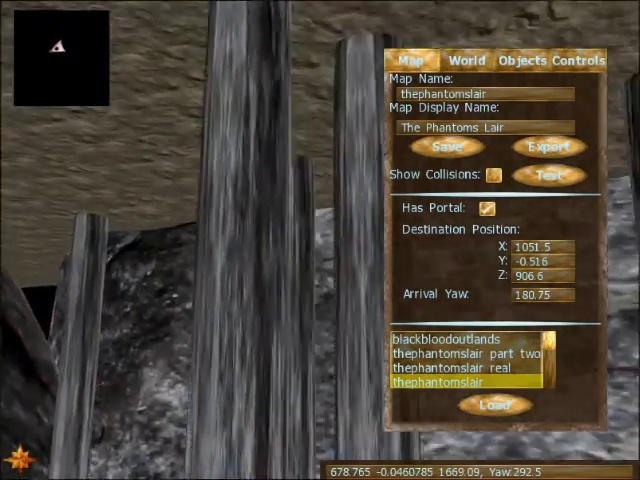
{"action": "key", "text": "Up"}
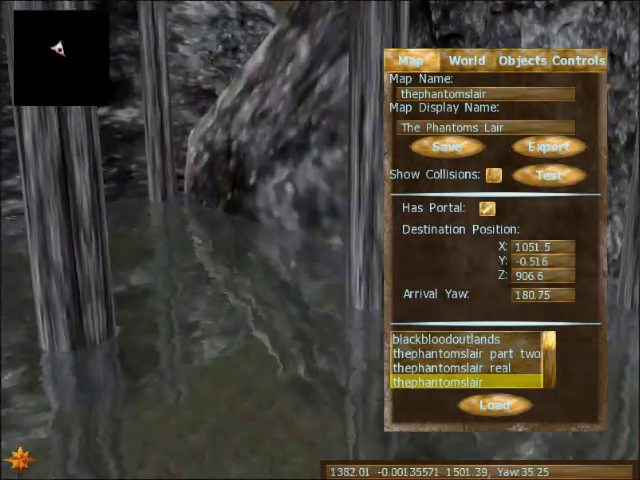
{"action": "key", "text": "Up"}
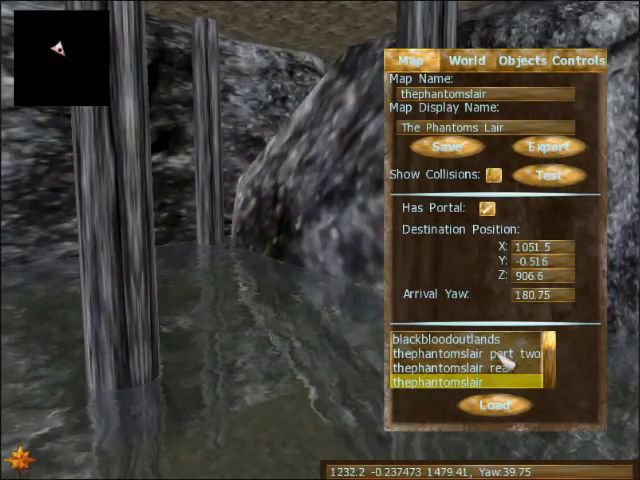
{"action": "key", "text": "Up"}
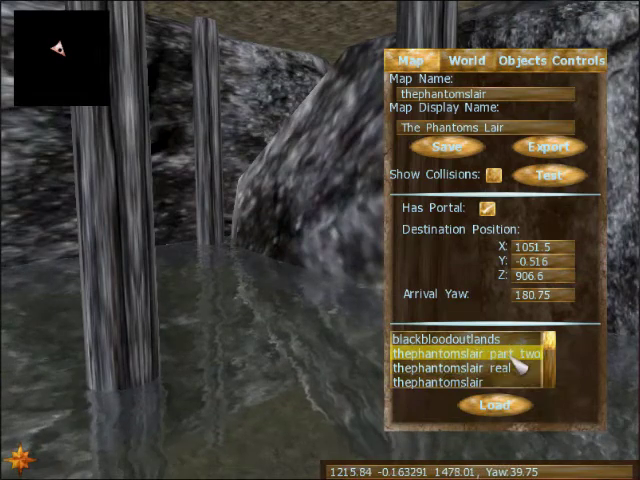
{"action": "key", "text": "Up"}
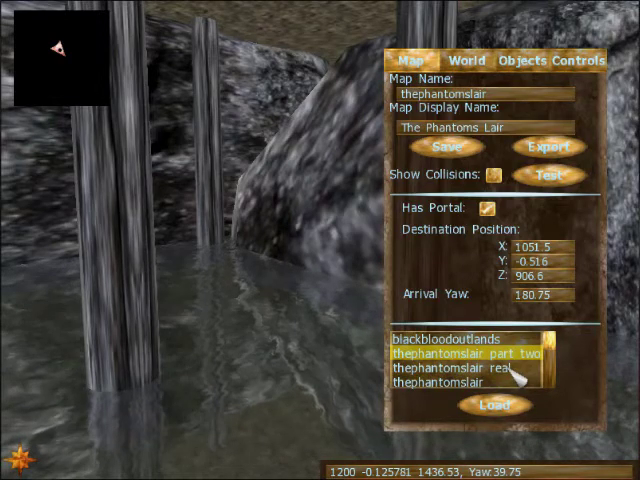
{"action": "left_click_drag", "start_coordinate": [340, 290], "coordinate": [150, 250]}
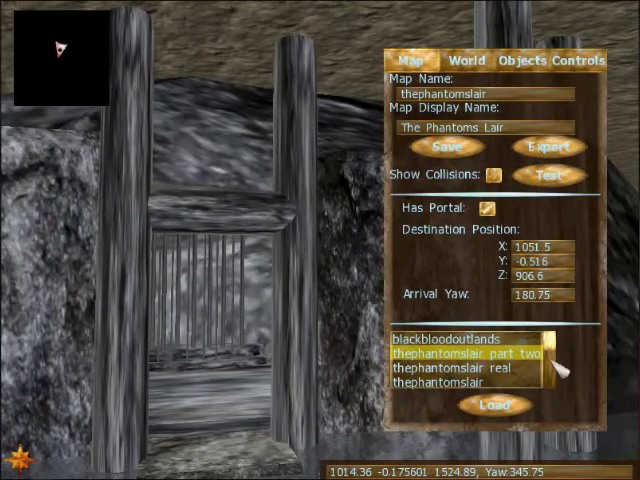
Export thephantomslair from the map list over its existing copy, then open Computer from the Start menu
{"action": "left_click", "coordinate": [549, 375]}
{"action": "left_click", "coordinate": [470, 367]}
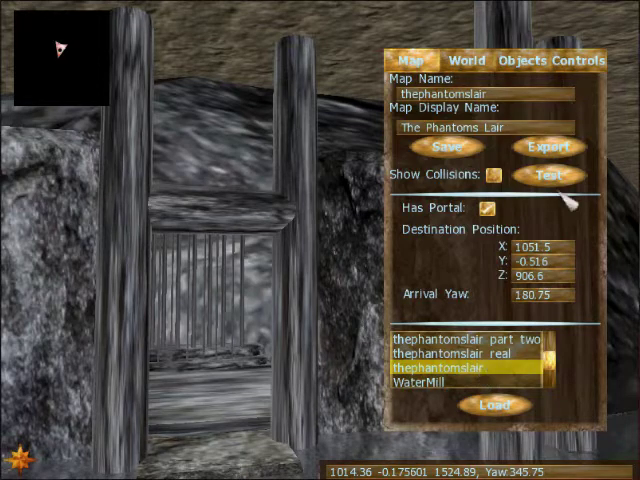
{"action": "left_click", "coordinate": [571, 150]}
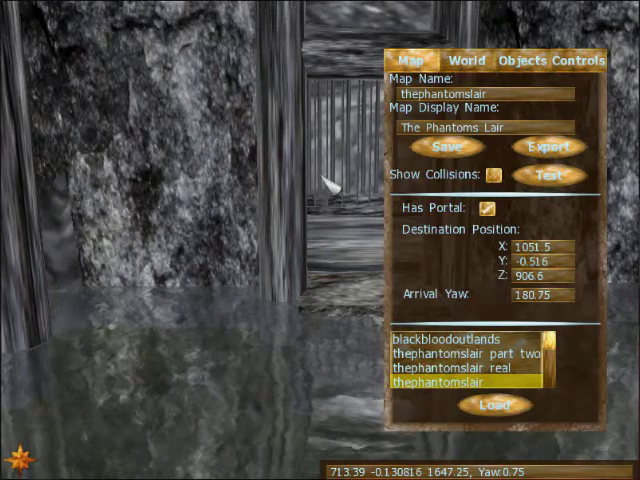
{"action": "key", "text": "super"}
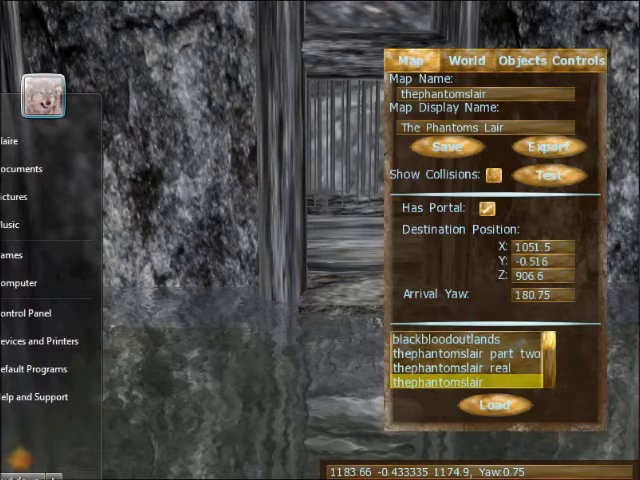
{"action": "left_click", "coordinate": [38, 290]}
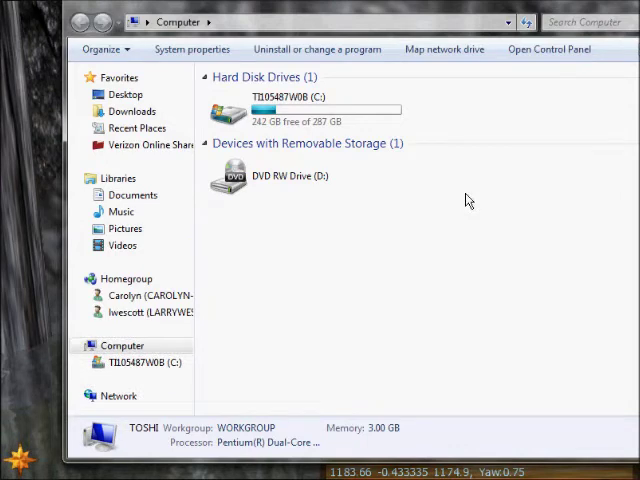
Browse from the C: drive into FeralHeart\media\terrains to list the thephantomslair .map and .FHz files
{"action": "double_click", "coordinate": [360, 120]}
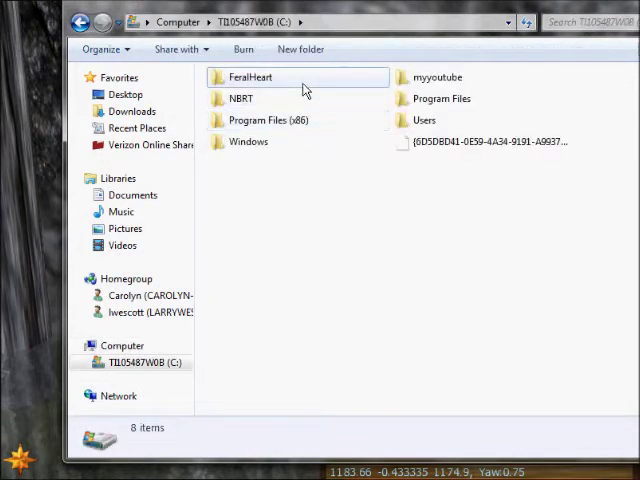
{"action": "double_click", "coordinate": [250, 77]}
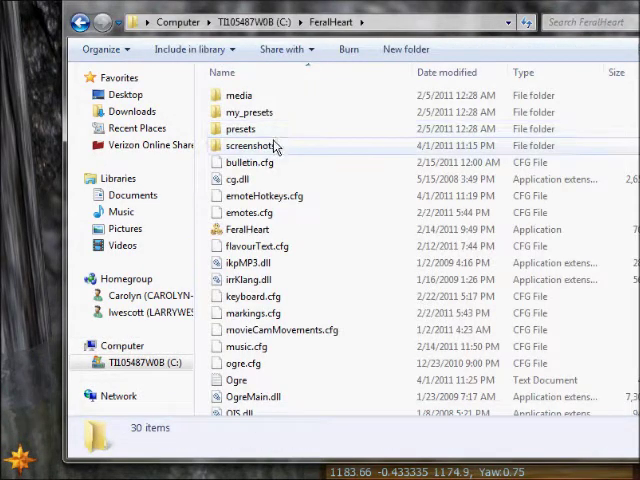
{"action": "double_click", "coordinate": [240, 95]}
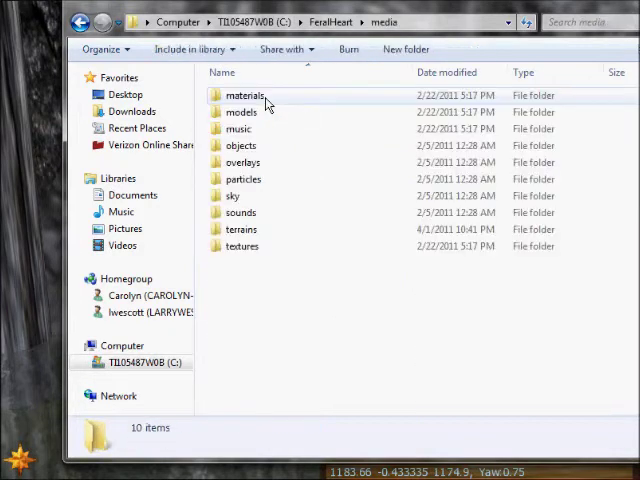
{"action": "double_click", "coordinate": [241, 229]}
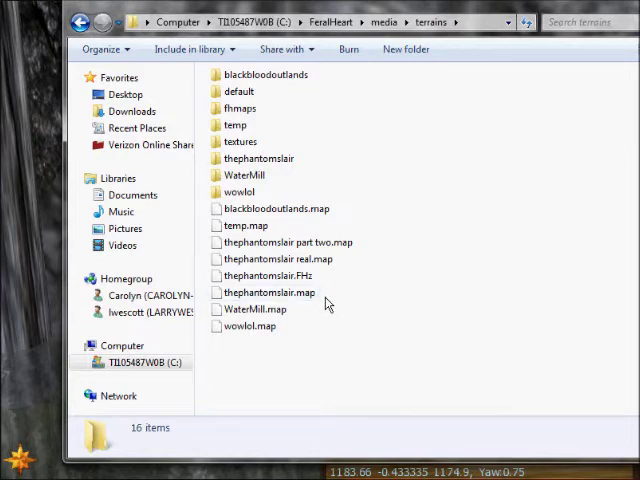
Open the thephantomslair terrain subfolder to view its six cfg and material files, then return to FeralHeart
{"action": "left_click", "coordinate": [288, 160]}
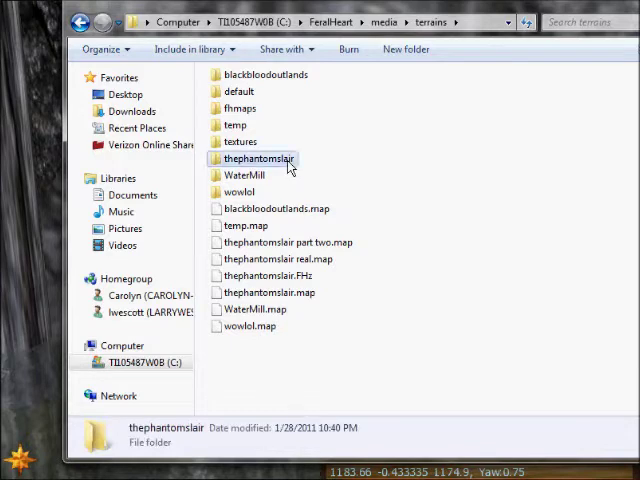
{"action": "double_click", "coordinate": [260, 159]}
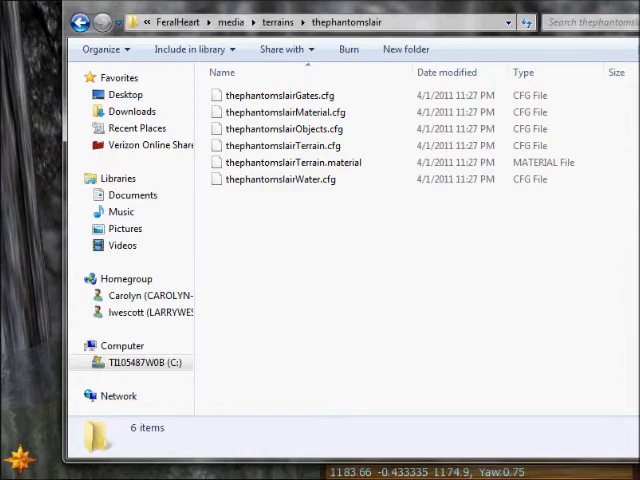
{"action": "key", "text": "alt+Tab"}
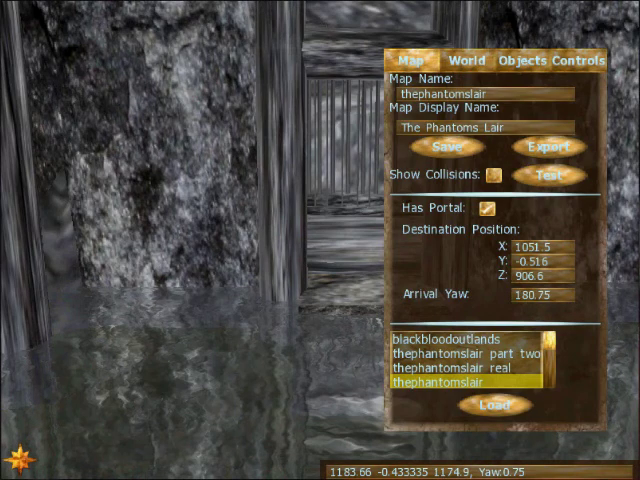